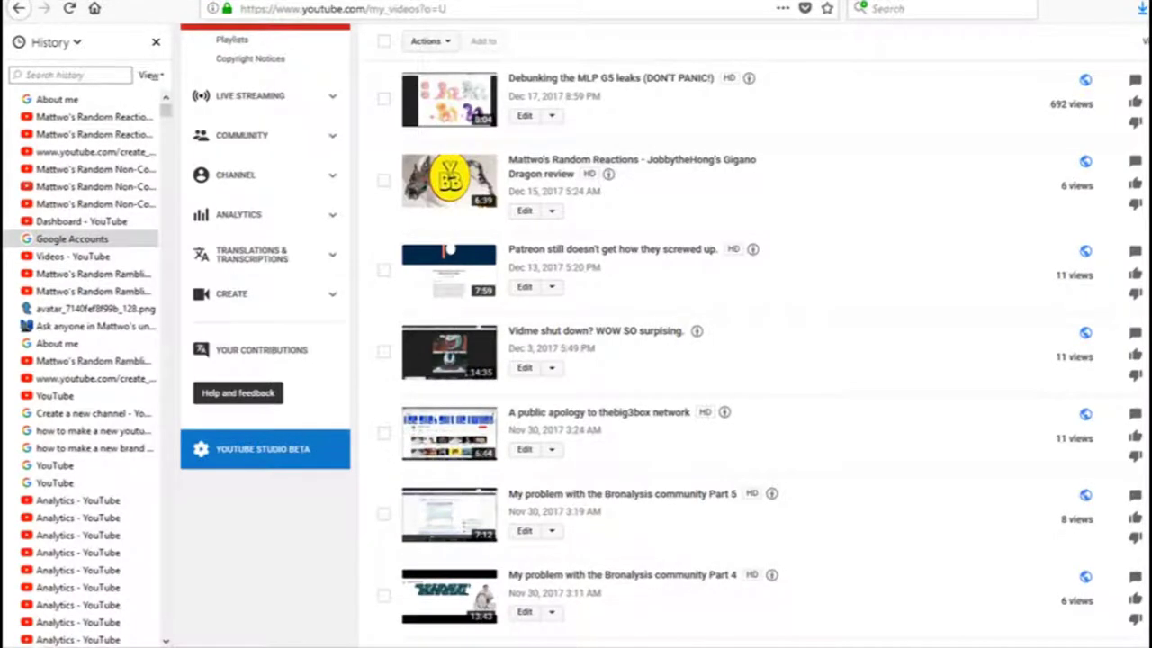
{"action": "scroll", "coordinate": [665, 342], "scroll_direction": "down", "scroll_amount": 1}
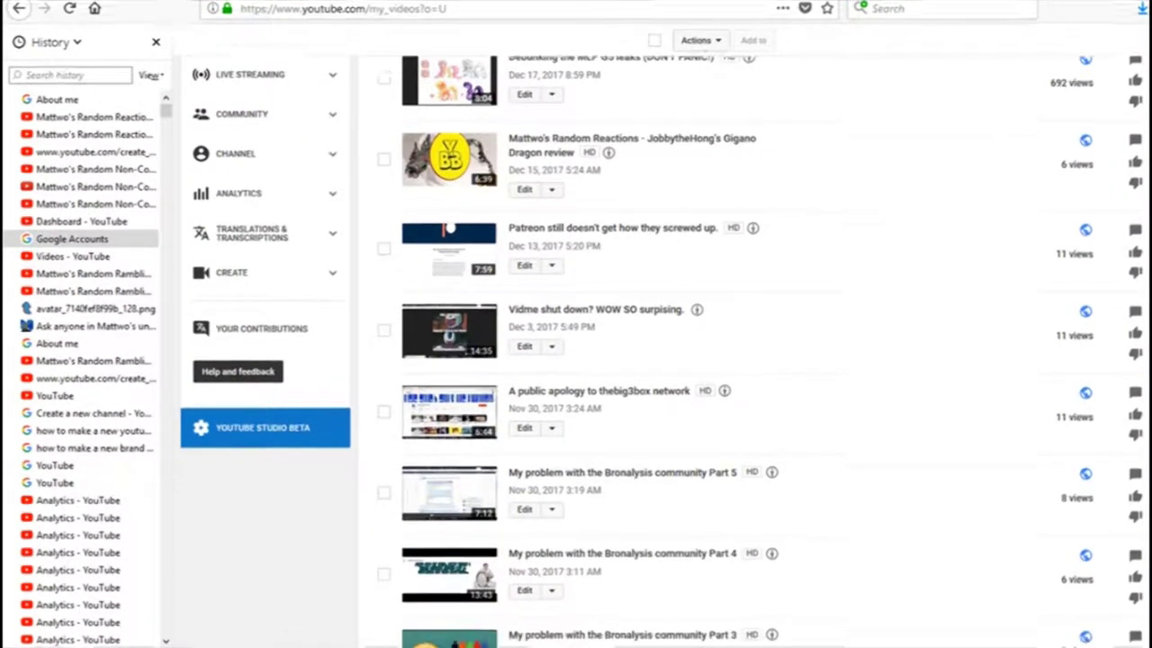
{"action": "scroll", "coordinate": [666, 342], "scroll_direction": "down", "scroll_amount": 3}
{"action": "scroll", "coordinate": [665, 341], "scroll_direction": "down", "scroll_amount": 3}
{"action": "scroll", "coordinate": [666, 342], "scroll_direction": "down", "scroll_amount": 1}
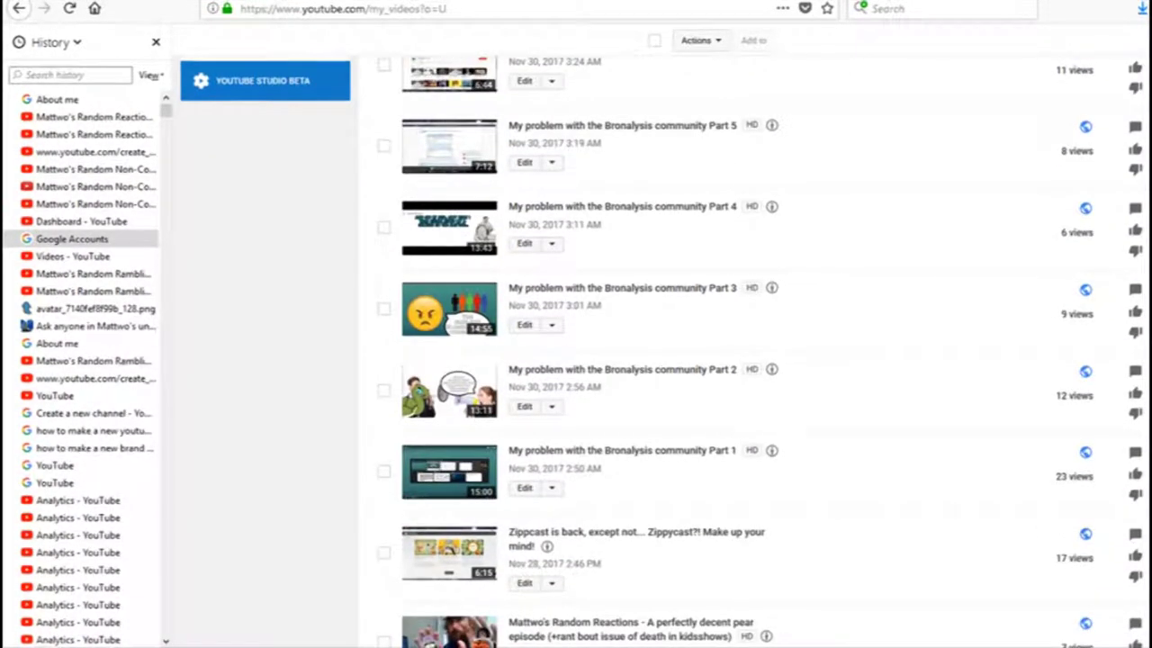
{"action": "scroll", "coordinate": [665, 342], "scroll_direction": "down", "scroll_amount": 2}
{"action": "scroll", "coordinate": [666, 342], "scroll_direction": "down", "scroll_amount": 1}
{"action": "scroll", "coordinate": [666, 341], "scroll_direction": "down", "scroll_amount": 1}
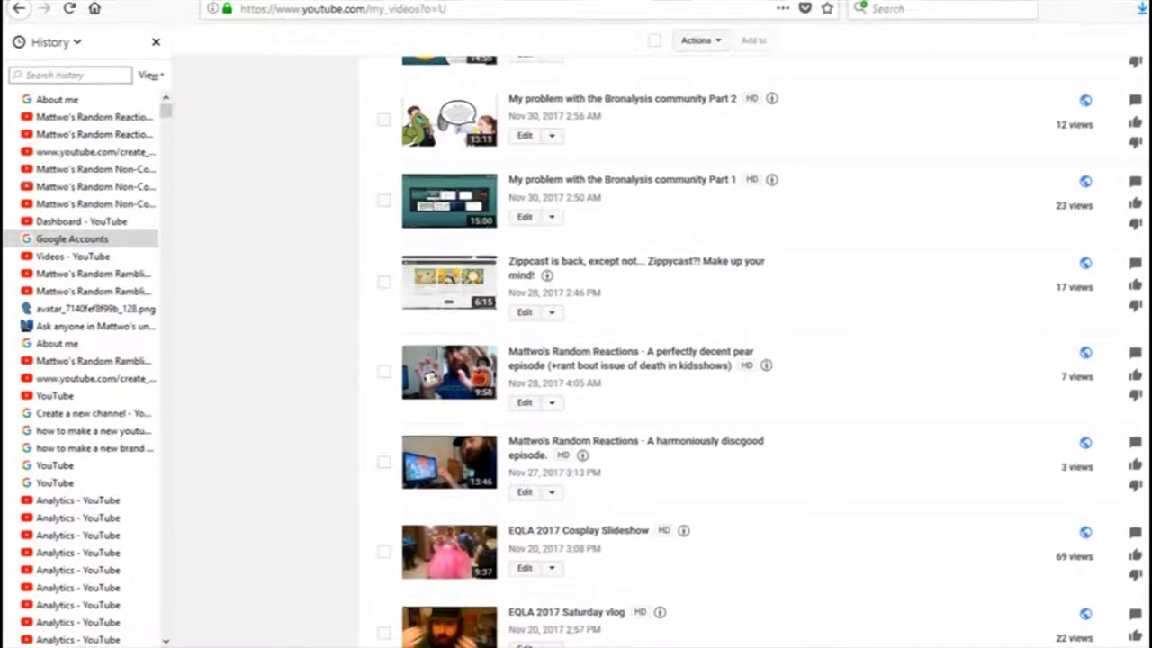
{"action": "scroll", "coordinate": [666, 342], "scroll_direction": "down", "scroll_amount": 1}
{"action": "scroll", "coordinate": [666, 341], "scroll_direction": "down", "scroll_amount": 1}
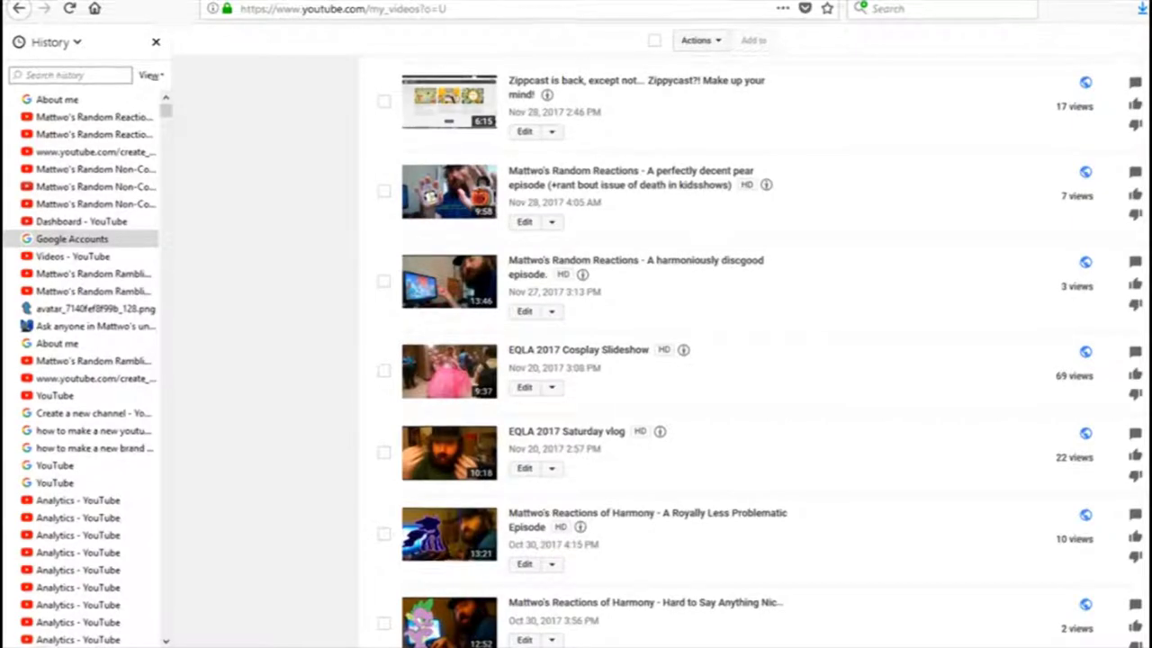
{"action": "scroll", "coordinate": [666, 342], "scroll_direction": "up", "scroll_amount": 2}
{"action": "scroll", "coordinate": [666, 342], "scroll_direction": "up", "scroll_amount": 1}
{"action": "scroll", "coordinate": [666, 342], "scroll_direction": "up", "scroll_amount": 1}
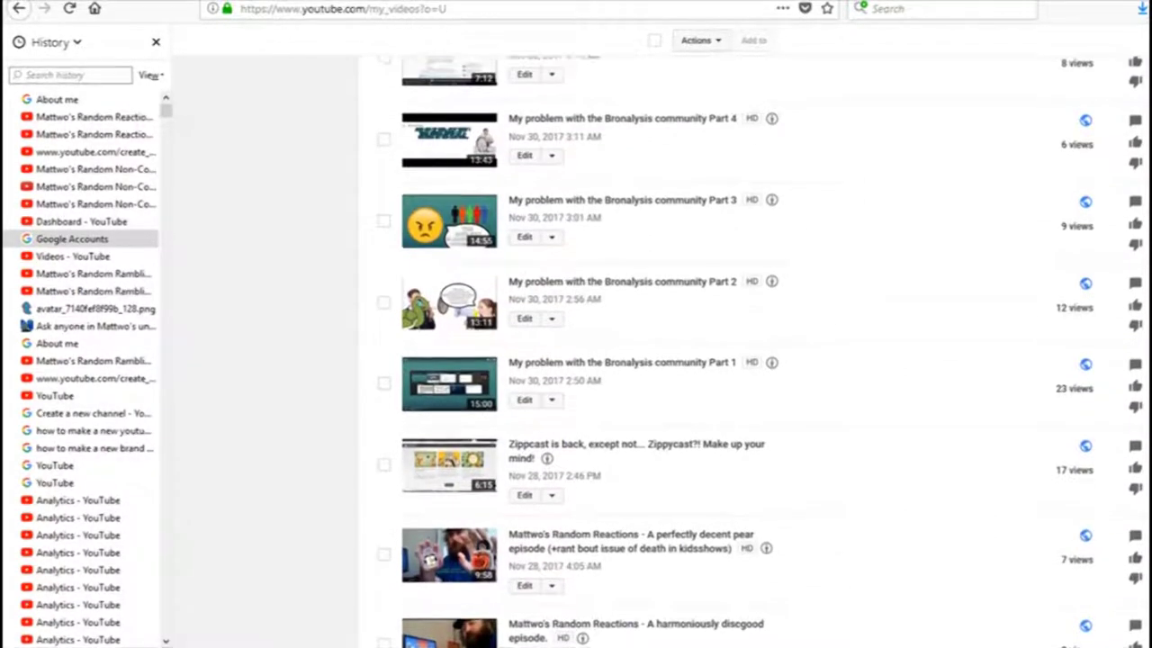
{"action": "scroll", "coordinate": [666, 342], "scroll_direction": "up", "scroll_amount": 2}
{"action": "scroll", "coordinate": [666, 342], "scroll_direction": "up", "scroll_amount": 2}
{"action": "scroll", "coordinate": [666, 342], "scroll_direction": "up", "scroll_amount": 1}
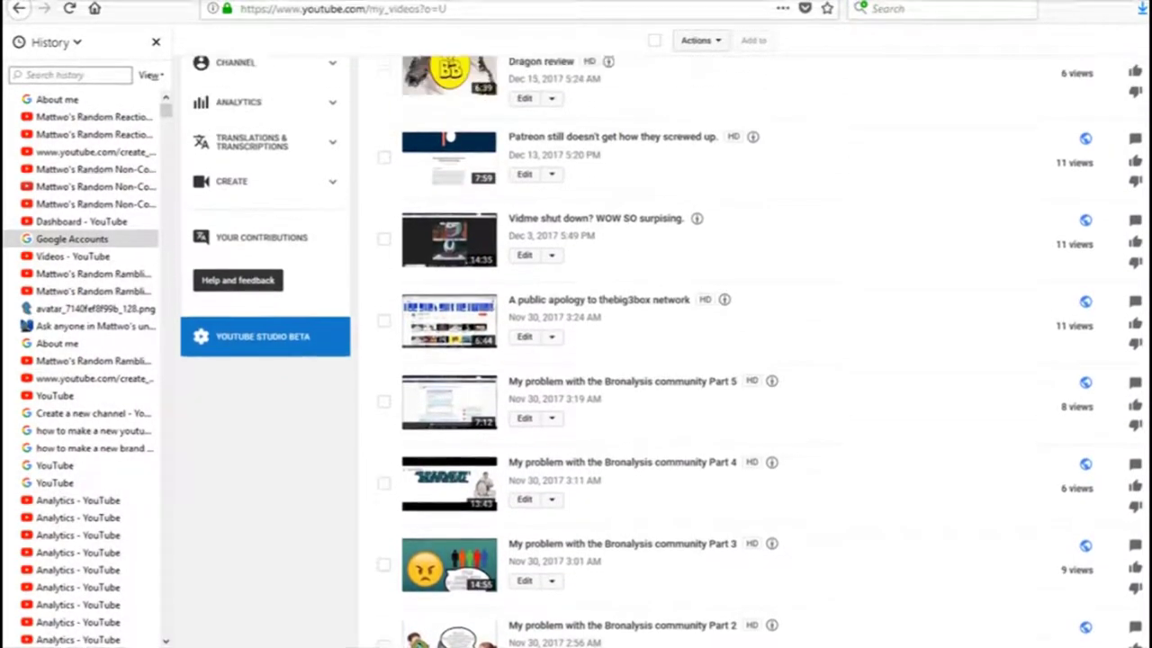
{"action": "scroll", "coordinate": [666, 342], "scroll_direction": "up", "scroll_amount": 1}
{"action": "scroll", "coordinate": [666, 342], "scroll_direction": "up", "scroll_amount": 2}
{"action": "scroll", "coordinate": [666, 342], "scroll_direction": "up", "scroll_amount": 1}
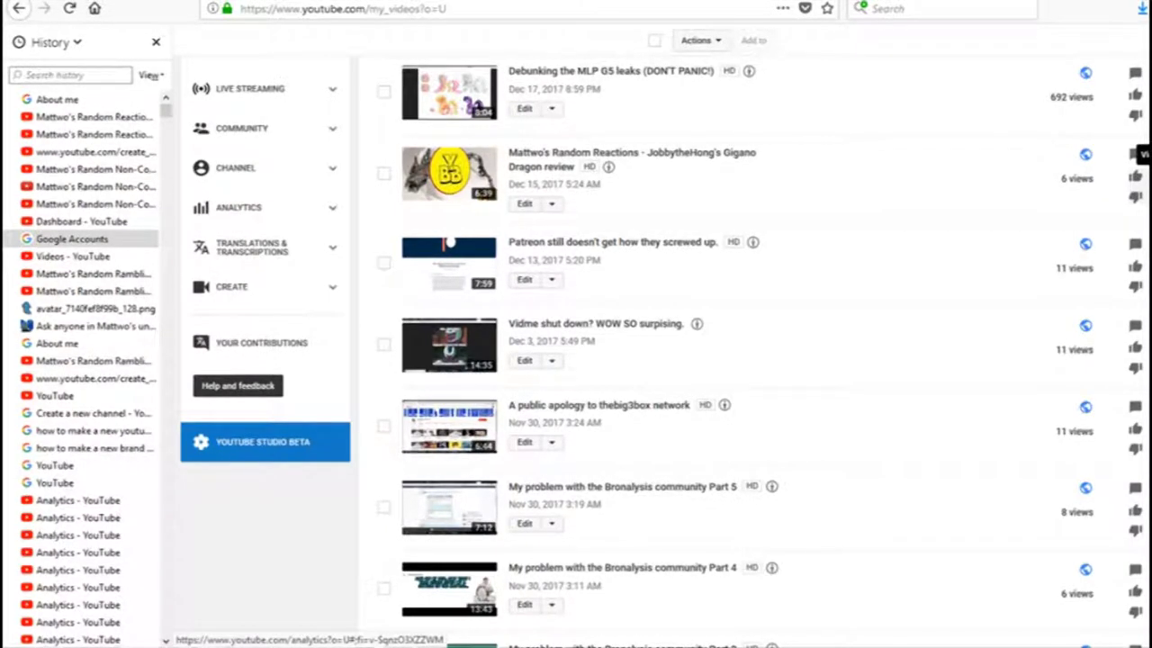
{"action": "scroll", "coordinate": [1141, 154], "scroll_direction": "down", "scroll_amount": 3}
{"action": "scroll", "coordinate": [1141, 155], "scroll_direction": "down", "scroll_amount": 3}
{"action": "scroll", "coordinate": [1141, 155], "scroll_direction": "down", "scroll_amount": 3}
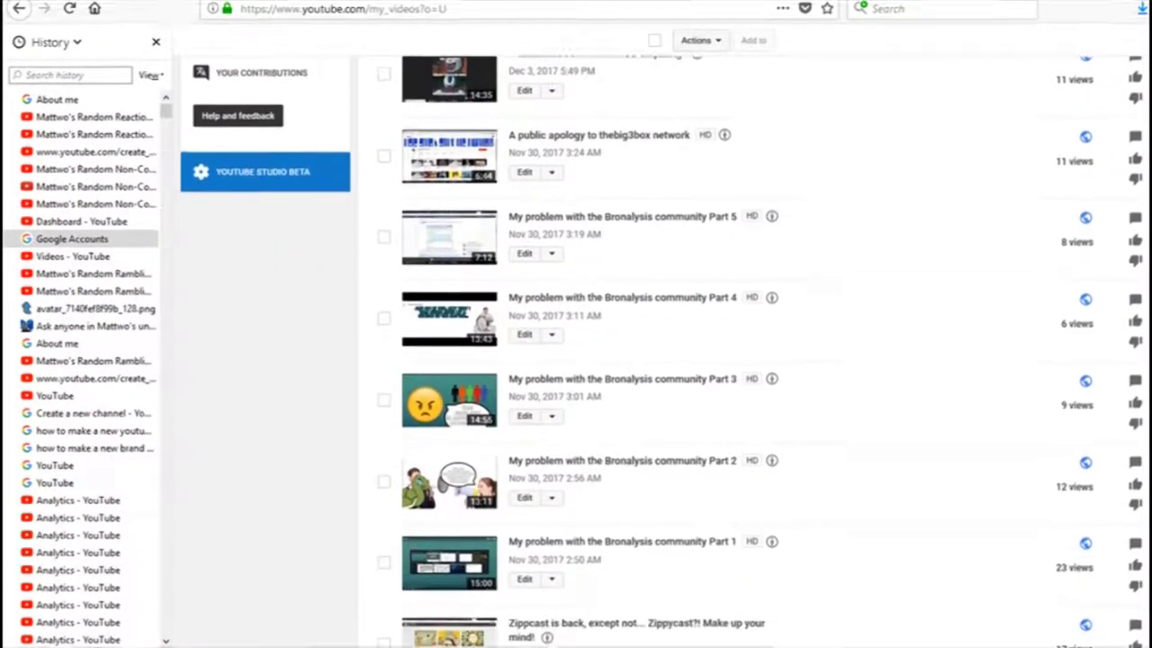
{"action": "scroll", "coordinate": [720, 360], "scroll_direction": "down", "scroll_amount": 3}
{"action": "scroll", "coordinate": [720, 360], "scroll_direction": "down", "scroll_amount": 3}
{"action": "scroll", "coordinate": [720, 359], "scroll_direction": "down", "scroll_amount": 2}
{"action": "scroll", "coordinate": [720, 360], "scroll_direction": "down", "scroll_amount": 2}
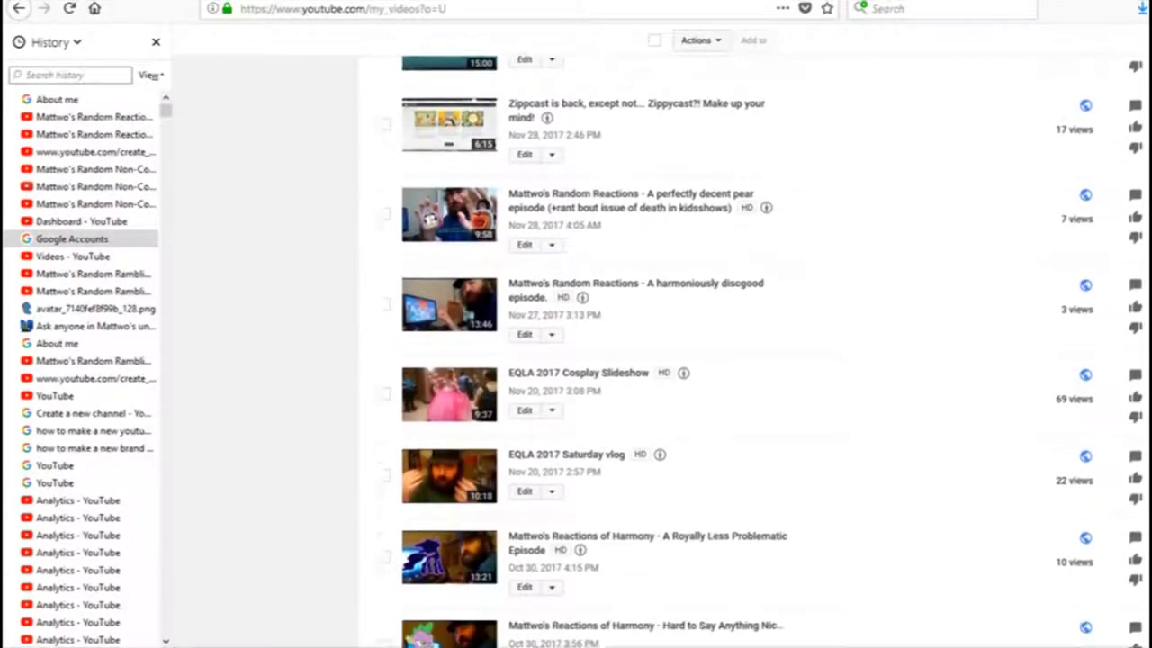
{"action": "scroll", "coordinate": [719, 360], "scroll_direction": "down", "scroll_amount": 2}
{"action": "scroll", "coordinate": [720, 359], "scroll_direction": "down", "scroll_amount": 1}
{"action": "scroll", "coordinate": [719, 360], "scroll_direction": "down", "scroll_amount": 2}
{"action": "scroll", "coordinate": [720, 360], "scroll_direction": "down", "scroll_amount": 2}
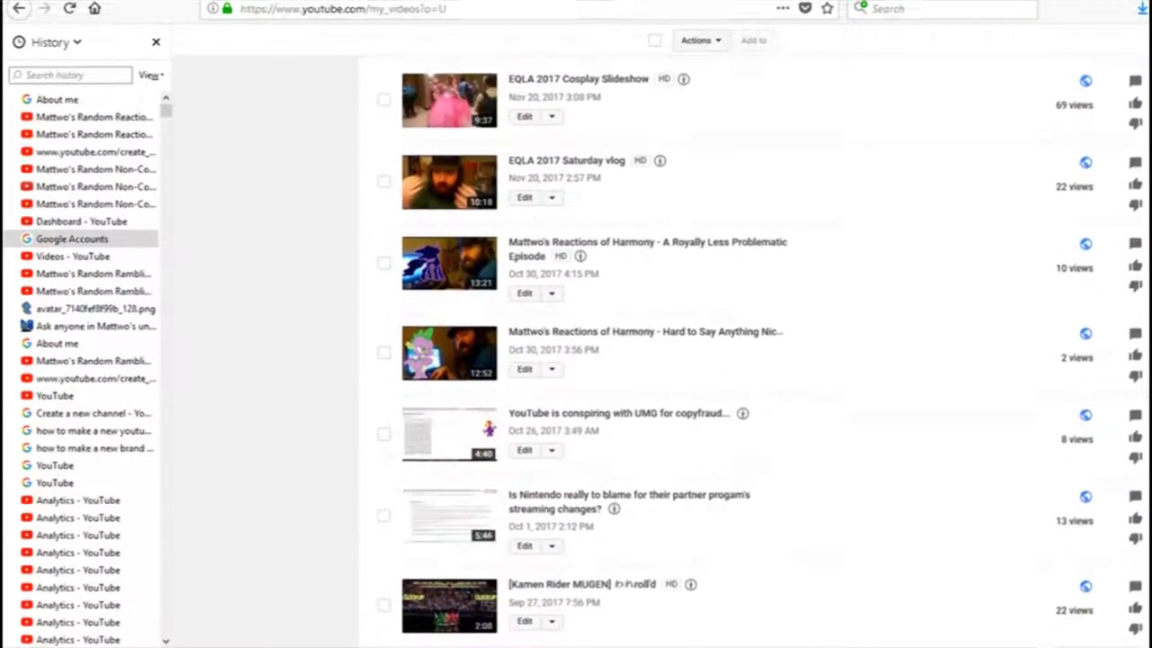
{"action": "scroll", "coordinate": [720, 360], "scroll_direction": "down", "scroll_amount": 2}
{"action": "scroll", "coordinate": [720, 360], "scroll_direction": "down", "scroll_amount": 2}
{"action": "scroll", "coordinate": [720, 360], "scroll_direction": "down", "scroll_amount": 1}
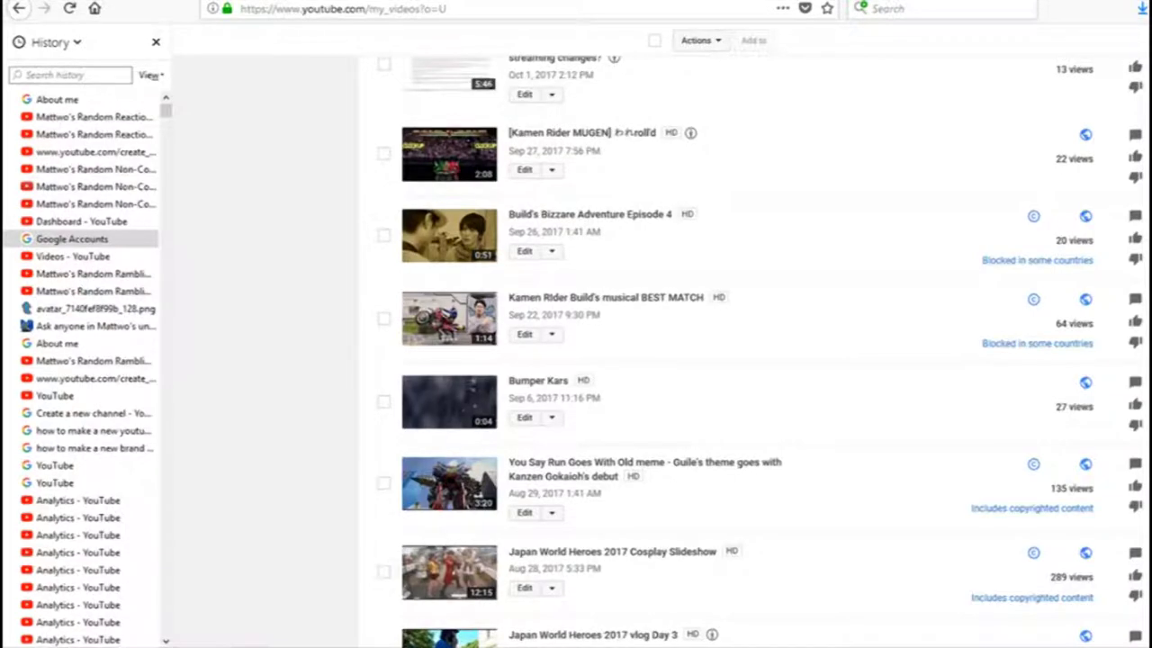
{"action": "scroll", "coordinate": [720, 360], "scroll_direction": "down", "scroll_amount": 2}
{"action": "scroll", "coordinate": [719, 360], "scroll_direction": "up", "scroll_amount": 2}
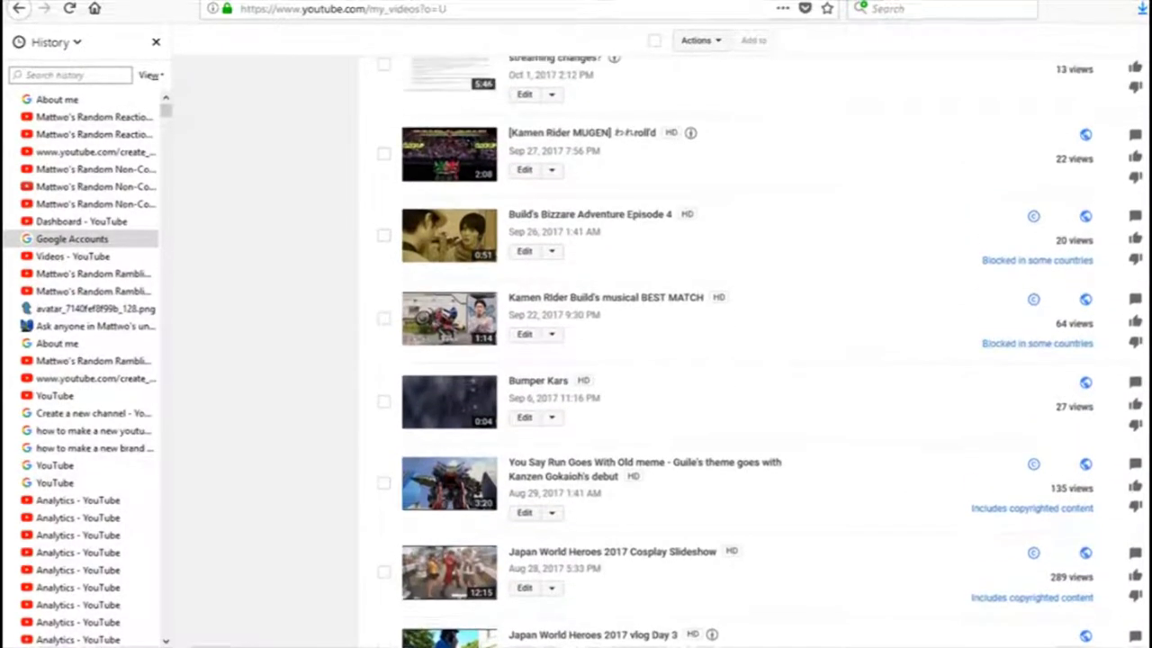
{"action": "scroll", "coordinate": [720, 360], "scroll_direction": "up", "scroll_amount": 2}
{"action": "scroll", "coordinate": [720, 360], "scroll_direction": "up", "scroll_amount": 2}
{"action": "scroll", "coordinate": [719, 360], "scroll_direction": "up", "scroll_amount": 2}
{"action": "scroll", "coordinate": [720, 360], "scroll_direction": "up", "scroll_amount": 2}
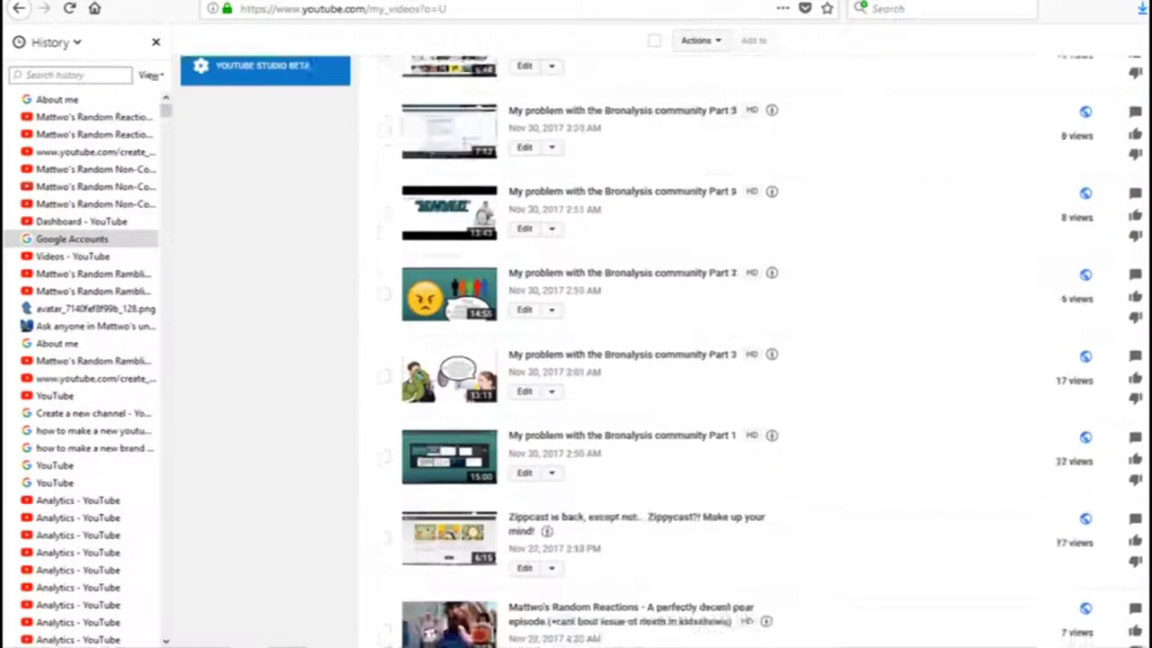
{"action": "scroll", "coordinate": [719, 360], "scroll_direction": "up", "scroll_amount": 3}
{"action": "scroll", "coordinate": [720, 360], "scroll_direction": "up", "scroll_amount": 2}
{"action": "scroll", "coordinate": [720, 360], "scroll_direction": "up", "scroll_amount": 3}
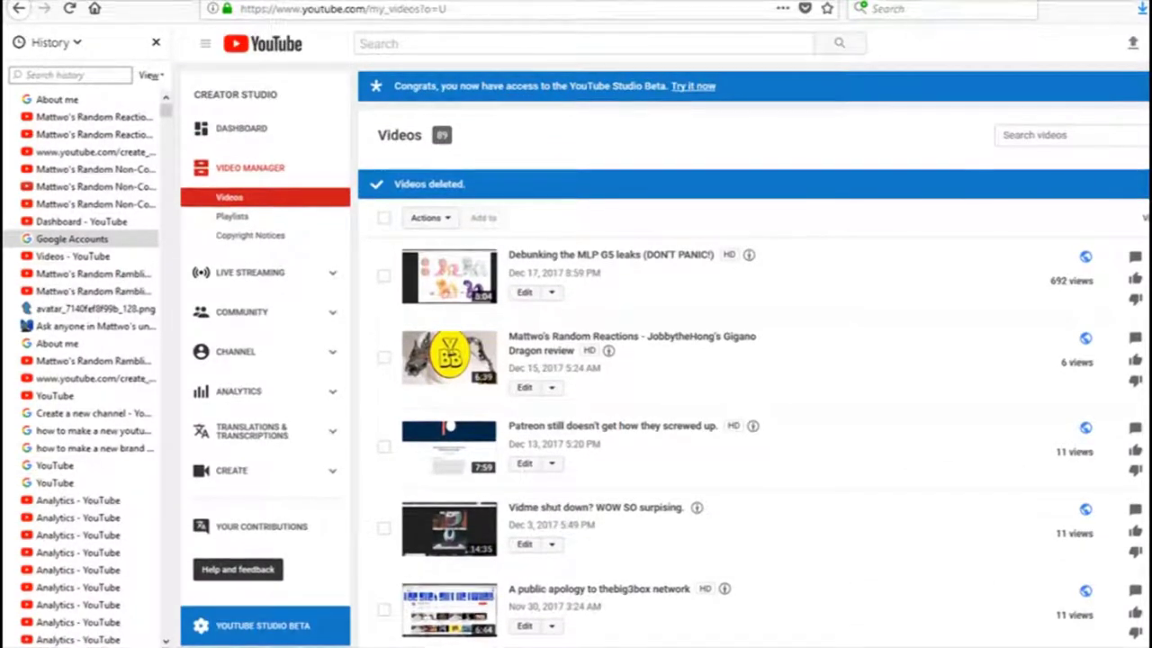
{"action": "scroll", "coordinate": [720, 359], "scroll_direction": "down", "scroll_amount": 1}
{"action": "scroll", "coordinate": [719, 360], "scroll_direction": "down", "scroll_amount": 5}
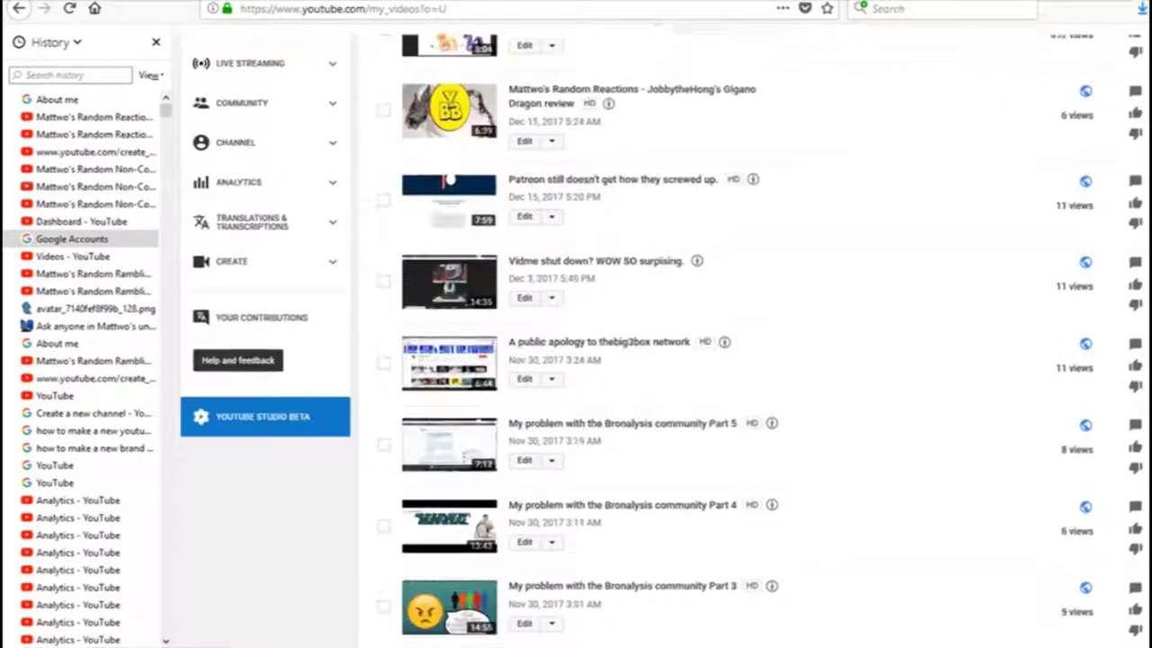
{"action": "scroll", "coordinate": [720, 360], "scroll_direction": "down", "scroll_amount": 3}
{"action": "scroll", "coordinate": [719, 360], "scroll_direction": "down", "scroll_amount": 3}
{"action": "scroll", "coordinate": [720, 360], "scroll_direction": "down", "scroll_amount": 3}
{"action": "scroll", "coordinate": [720, 360], "scroll_direction": "down", "scroll_amount": 2}
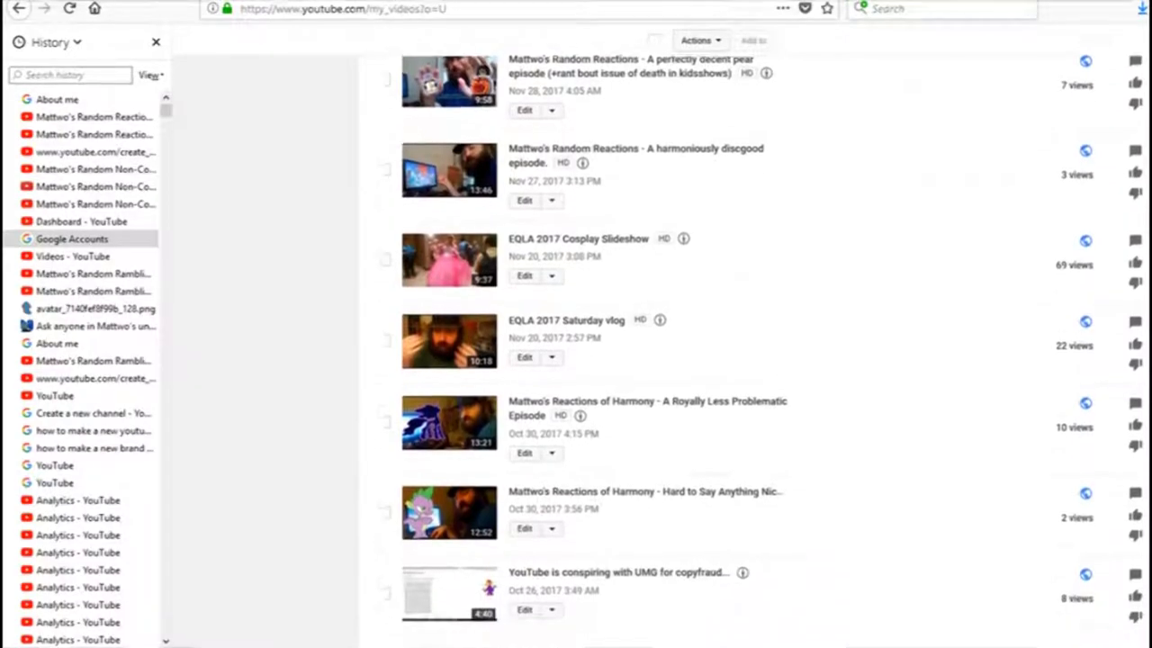
{"action": "scroll", "coordinate": [720, 360], "scroll_direction": "down", "scroll_amount": 3}
{"action": "scroll", "coordinate": [719, 360], "scroll_direction": "down", "scroll_amount": 3}
{"action": "scroll", "coordinate": [720, 360], "scroll_direction": "down", "scroll_amount": 3}
{"action": "scroll", "coordinate": [720, 360], "scroll_direction": "down", "scroll_amount": 2}
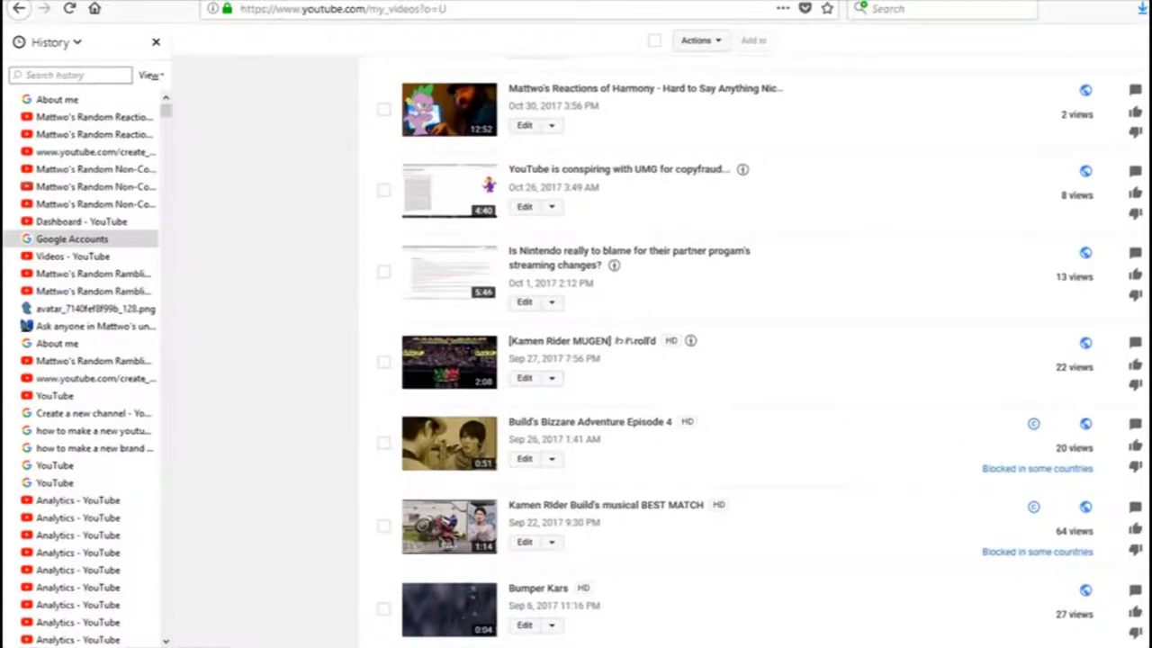
{"action": "scroll", "coordinate": [719, 359], "scroll_direction": "down", "scroll_amount": 4}
{"action": "scroll", "coordinate": [719, 360], "scroll_direction": "down", "scroll_amount": 1}
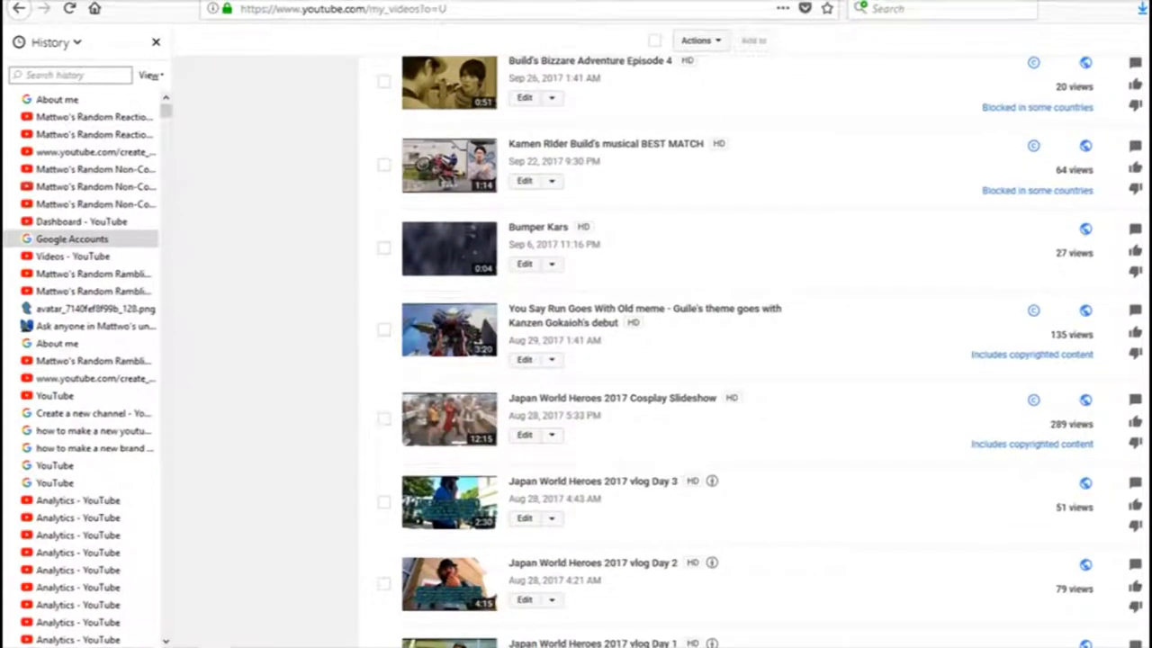
{"action": "scroll", "coordinate": [720, 360], "scroll_direction": "up", "scroll_amount": 3}
{"action": "scroll", "coordinate": [720, 360], "scroll_direction": "up", "scroll_amount": 3}
{"action": "scroll", "coordinate": [719, 360], "scroll_direction": "up", "scroll_amount": 3}
{"action": "scroll", "coordinate": [720, 360], "scroll_direction": "up", "scroll_amount": 3}
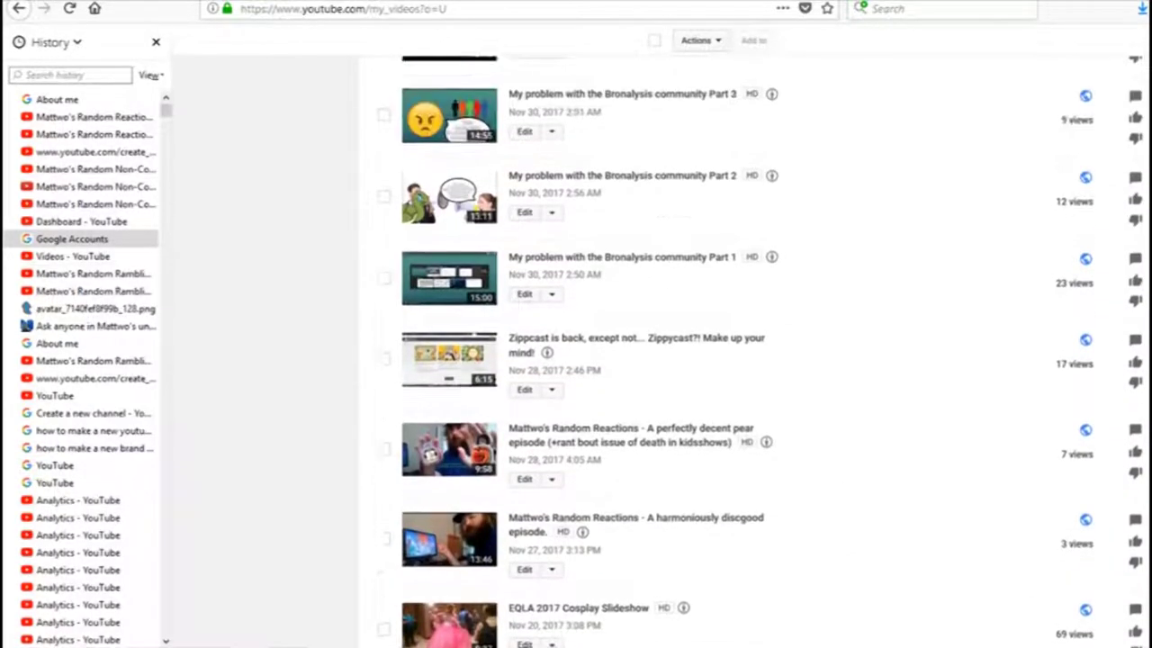
{"action": "scroll", "coordinate": [837, 324], "scroll_direction": "up", "scroll_amount": 3}
{"action": "scroll", "coordinate": [836, 323], "scroll_direction": "up", "scroll_amount": 3}
{"action": "scroll", "coordinate": [837, 324], "scroll_direction": "up", "scroll_amount": 2}
{"action": "scroll", "coordinate": [837, 324], "scroll_direction": "up", "scroll_amount": 2}
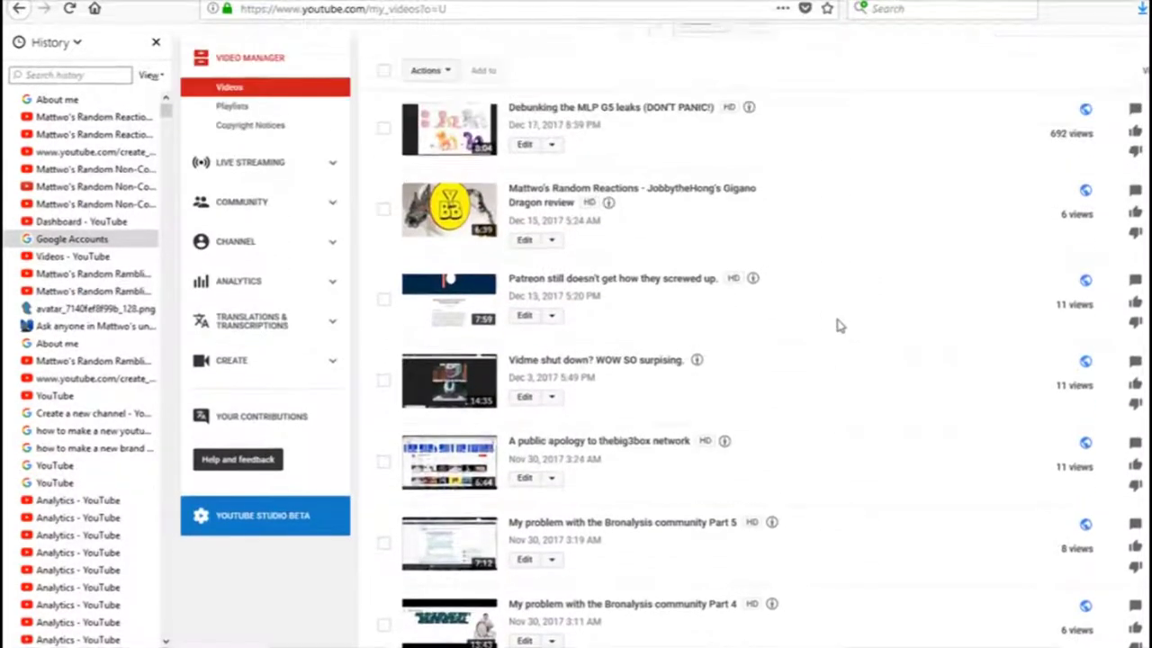
Close the Firefox History sidebar so the Creator Studio video list fills the window.
{"action": "left_click", "coordinate": [156, 41]}
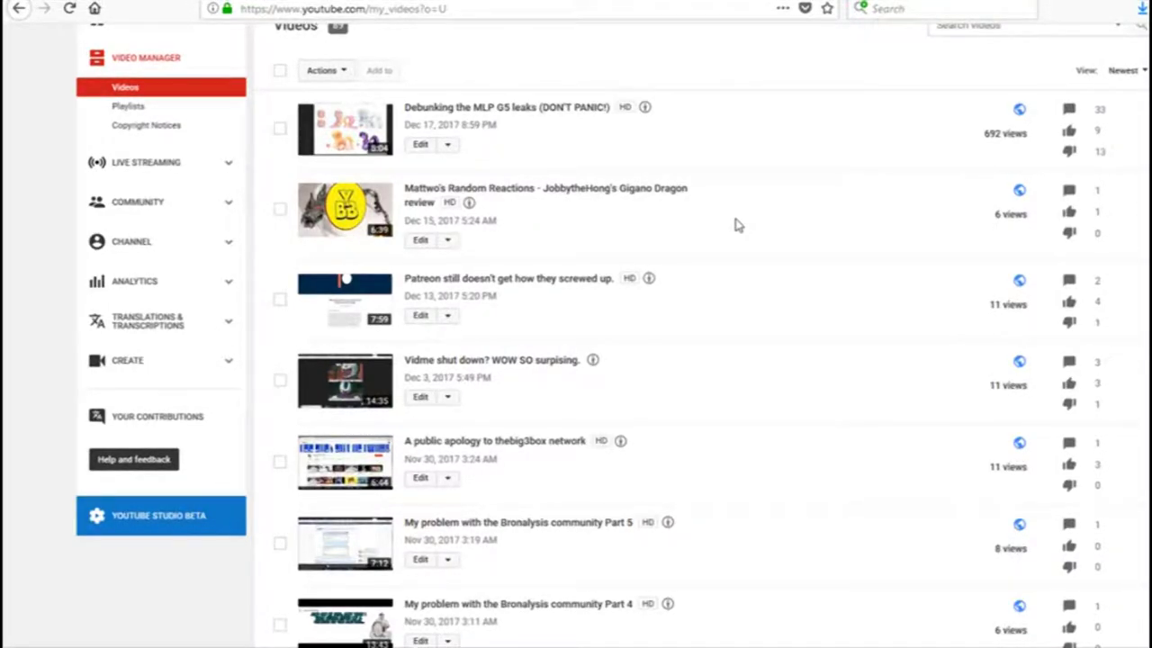
{"action": "scroll", "coordinate": [736, 223], "scroll_direction": "down", "scroll_amount": 2}
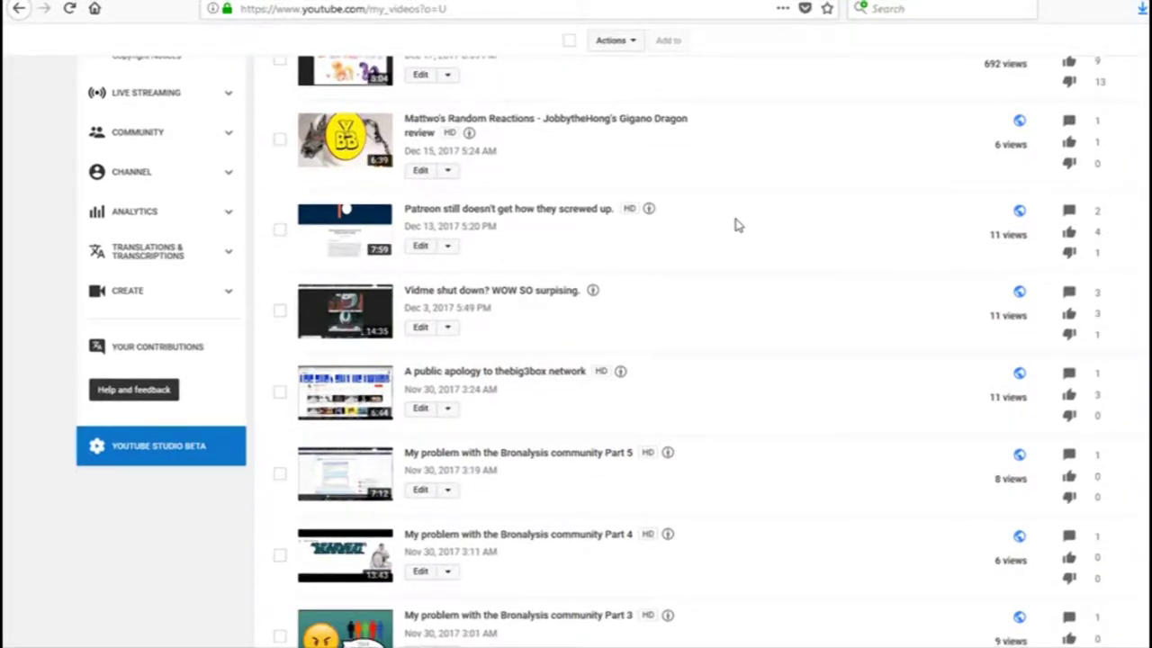